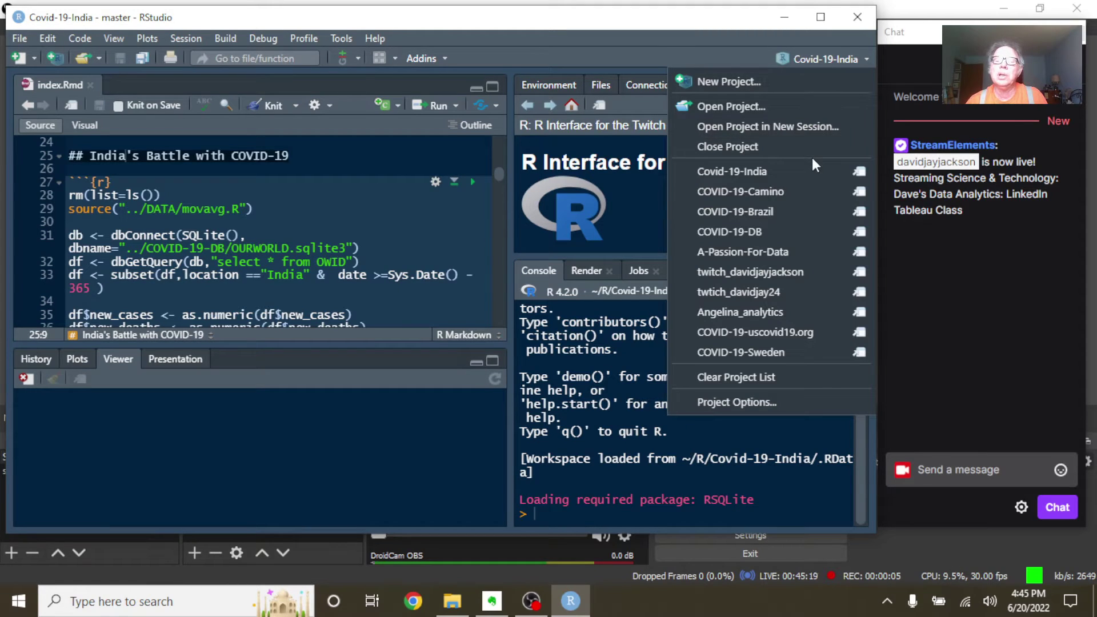
# Step: Open the COVID-19-Israel.Rproj project from Documents > R > COVID-19-Israel
pyautogui.click(740, 109)
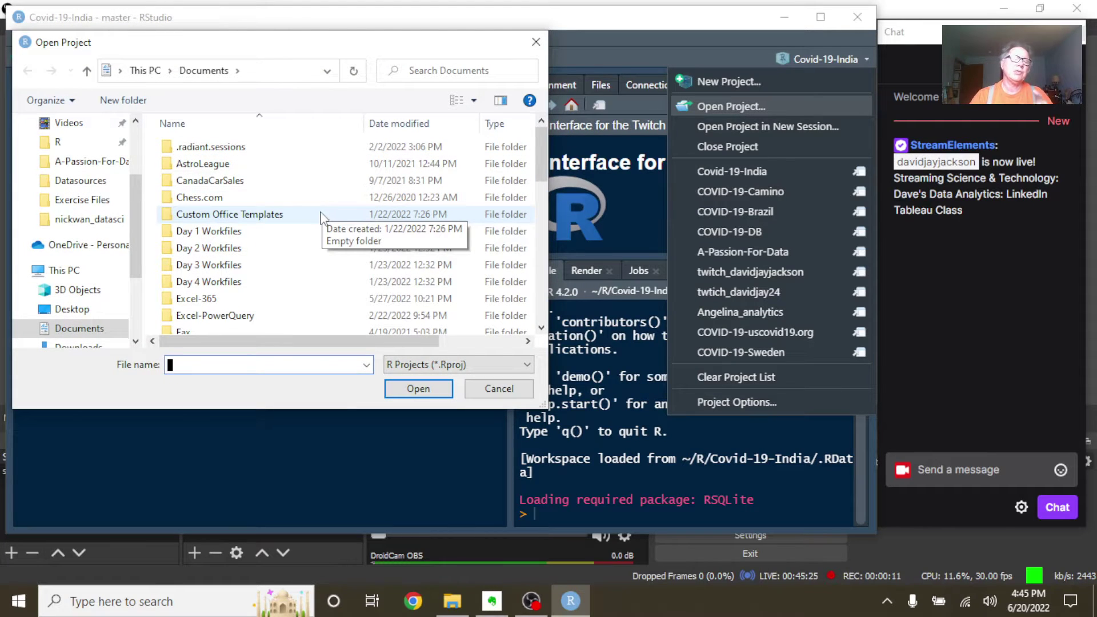
pyautogui.scroll(-1, 322, 214)
pyautogui.scroll(-1, 322, 214)
pyautogui.scroll(-1, 322, 215)
pyautogui.scroll(-1, 321, 217)
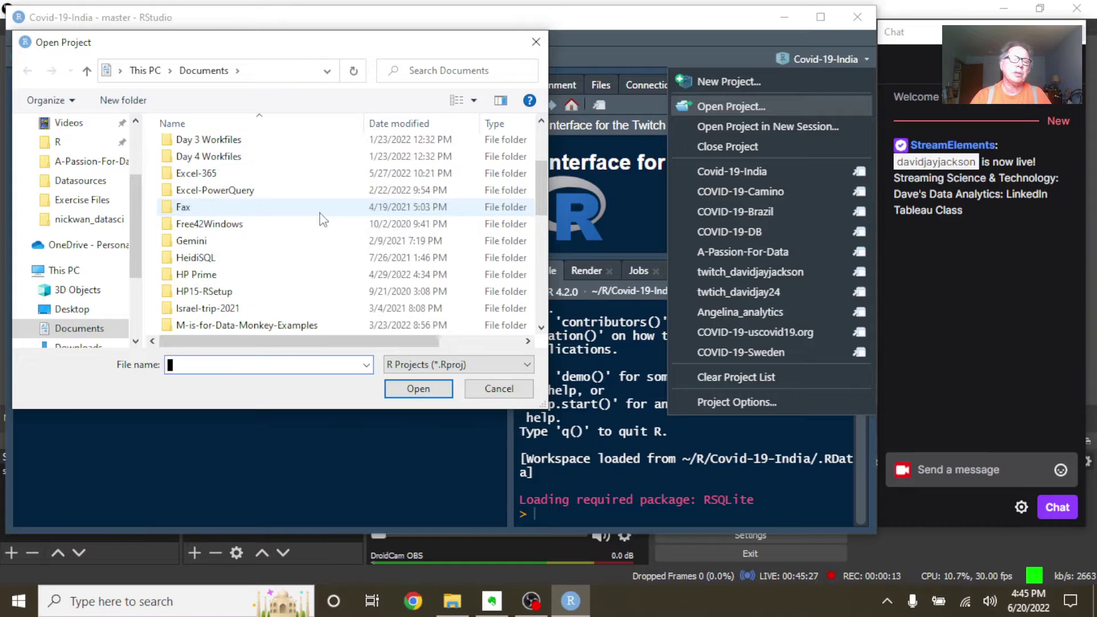
pyautogui.scroll(-1, 322, 217)
pyautogui.scroll(-2, 322, 218)
pyautogui.scroll(-2, 323, 221)
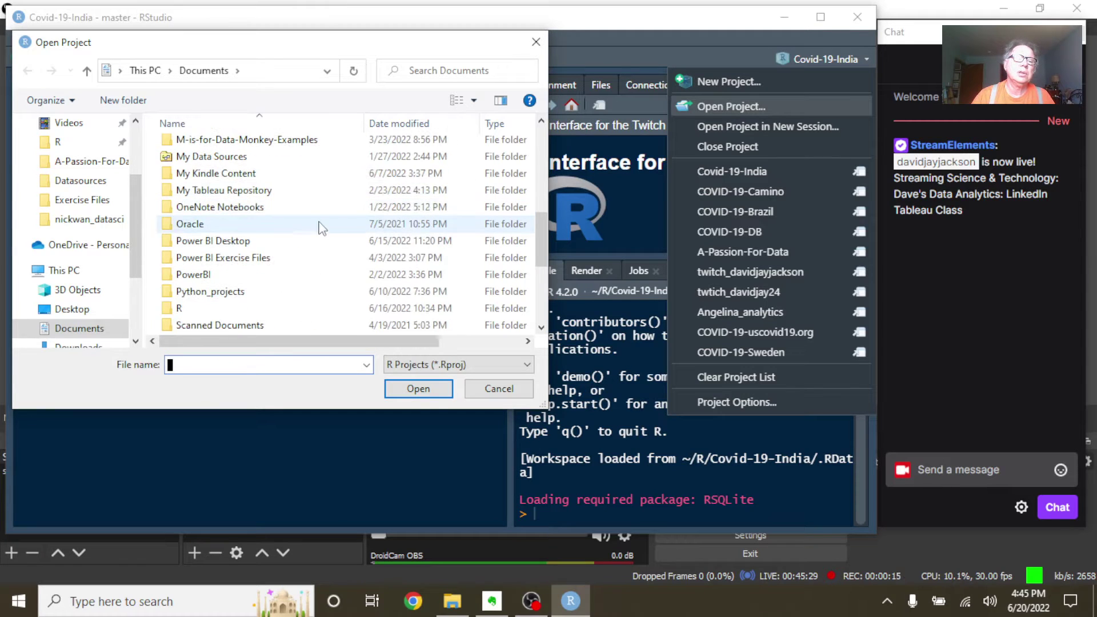
pyautogui.doubleClick(255, 312)
pyautogui.scroll(-1, 257, 316)
pyautogui.scroll(-2, 266, 318)
pyautogui.scroll(-2, 266, 317)
pyautogui.click(264, 315)
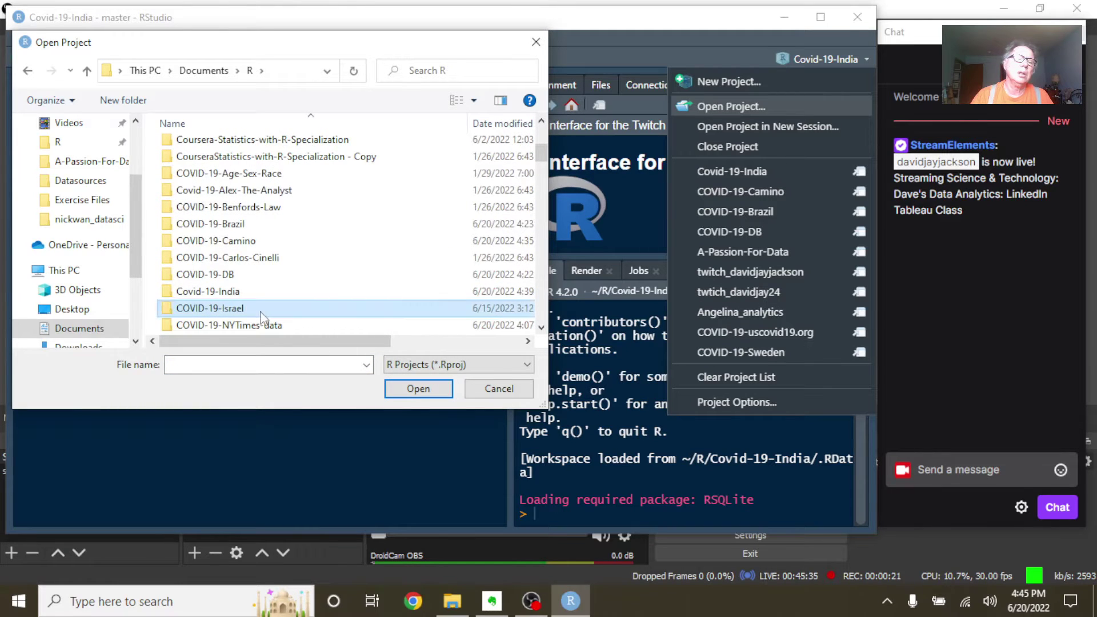
pyautogui.click(417, 392)
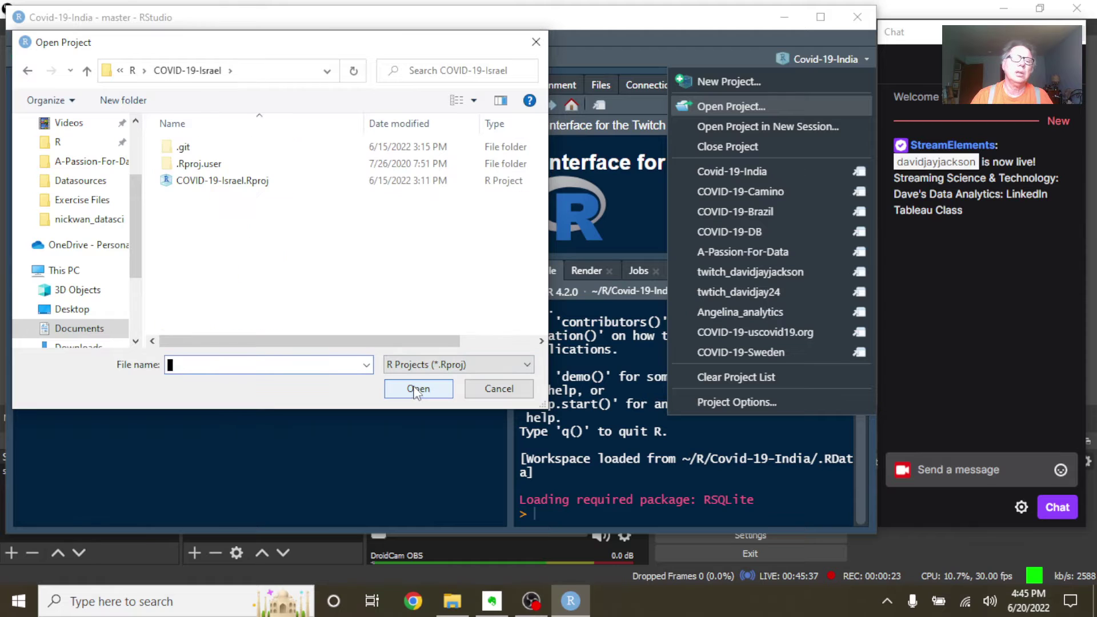
pyautogui.click(292, 179)
pyautogui.click(249, 188)
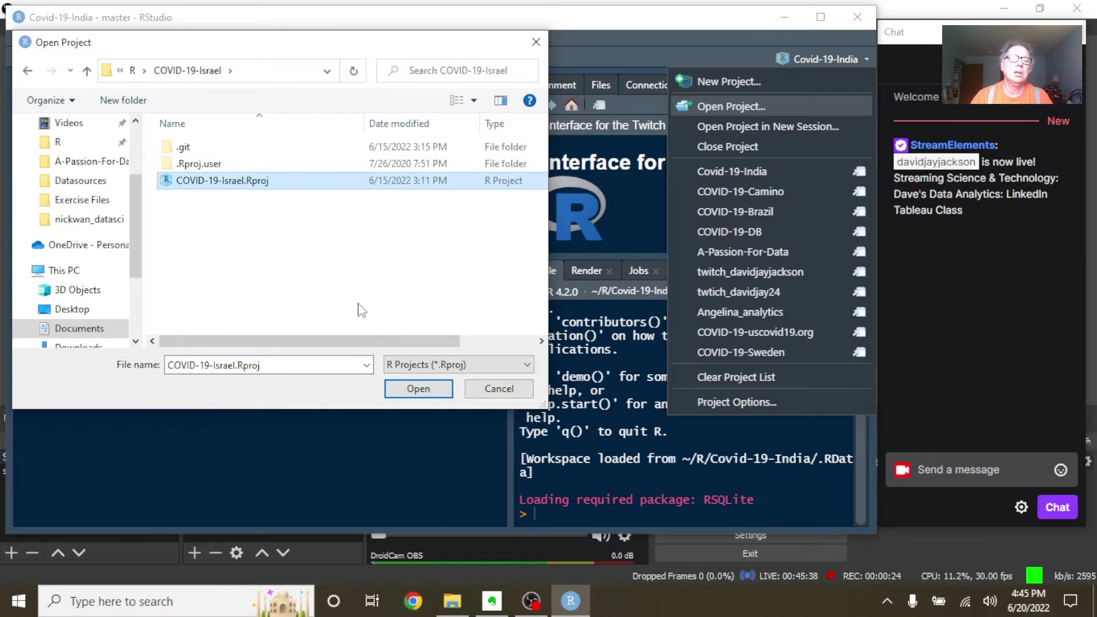
pyautogui.click(418, 389)
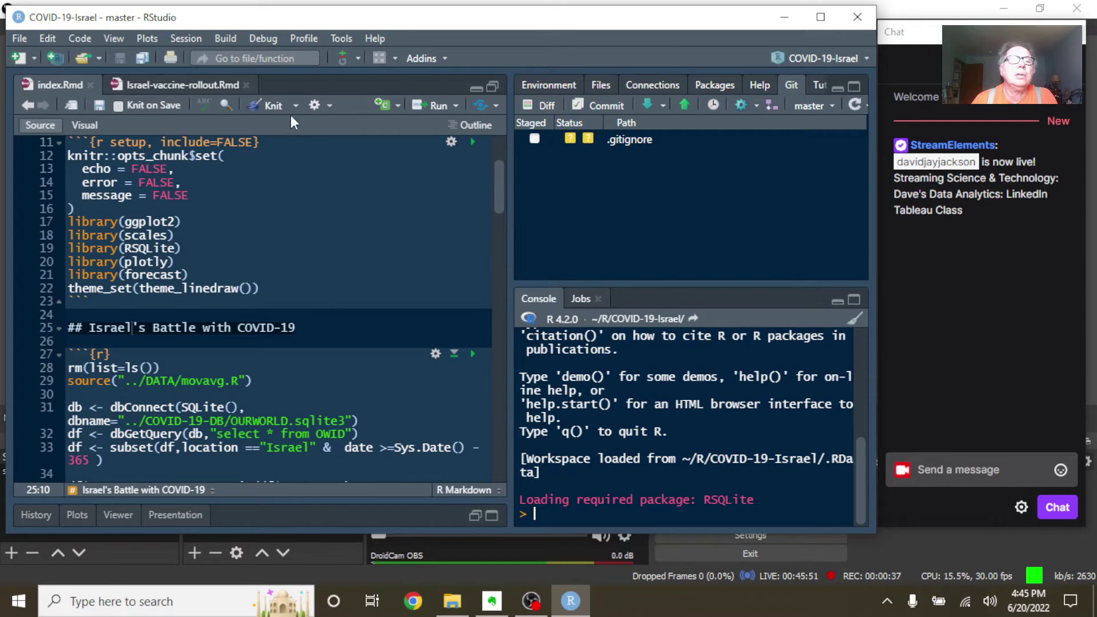
# Step: Knit index.Rmd to HTML to preview the Israel COVID-19 report
pyautogui.click(273, 105)
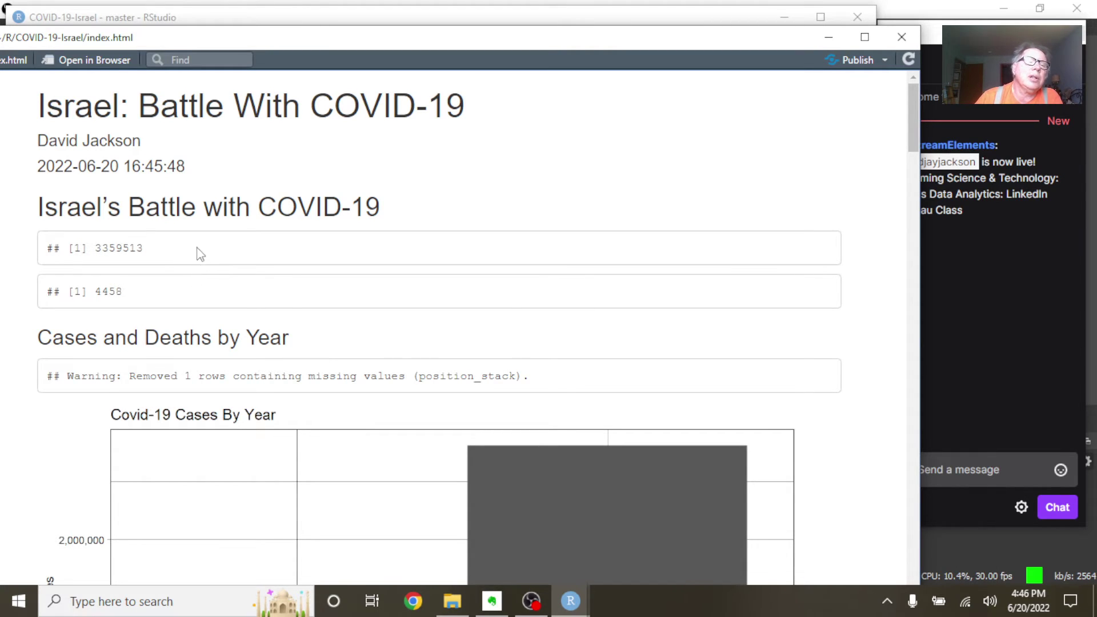
pyautogui.moveTo(181, 266)
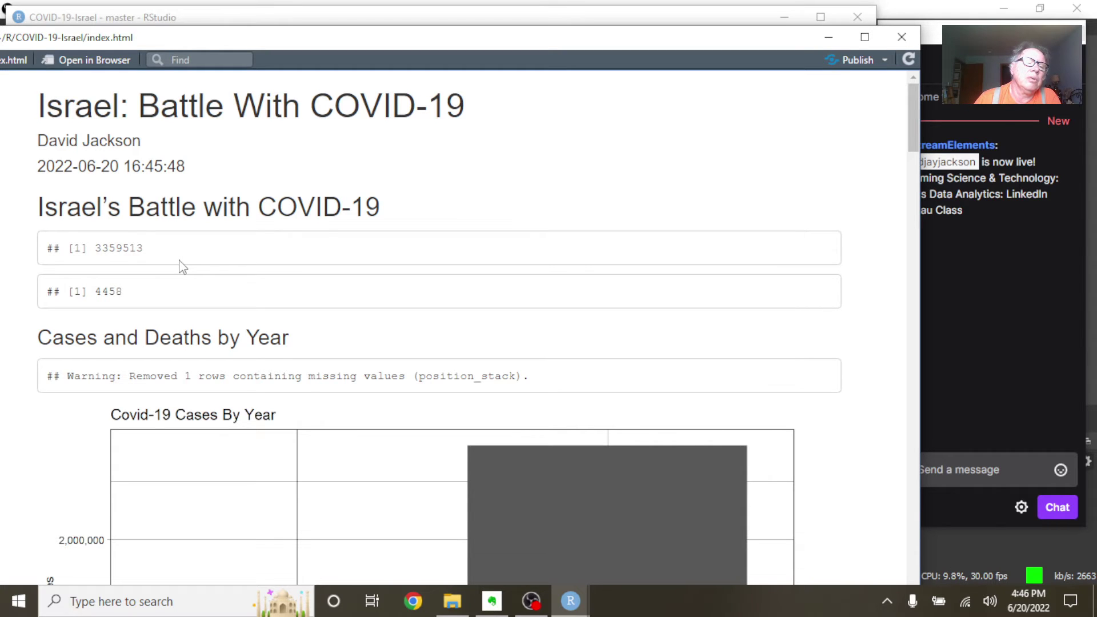
pyautogui.scroll(-2, 350, 238)
pyautogui.scroll(-3, 350, 240)
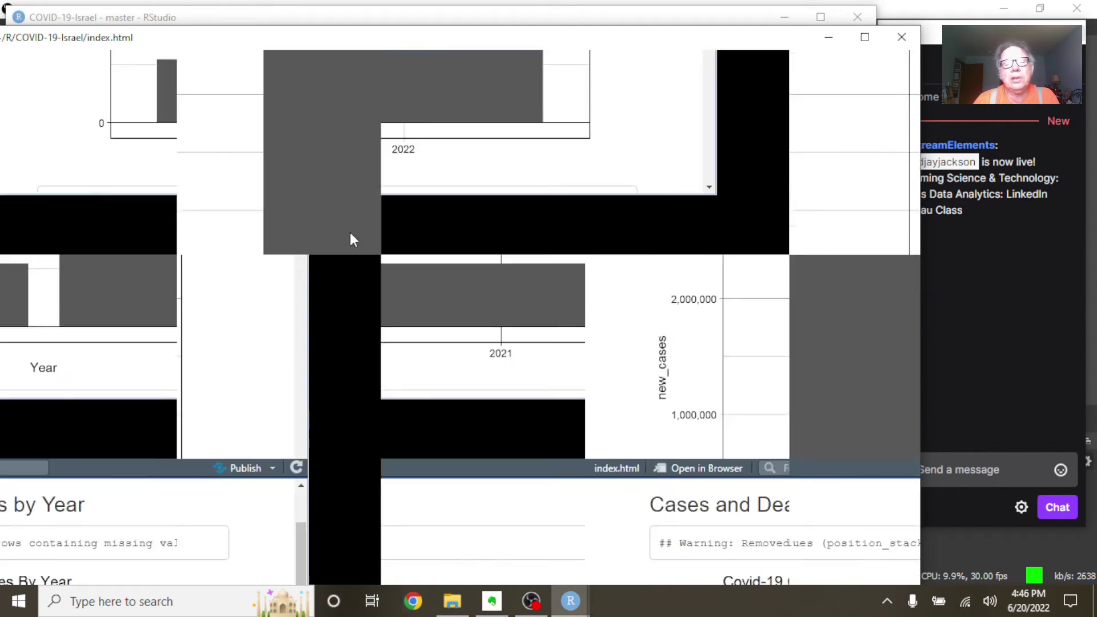
pyautogui.scroll(1, 429, 262)
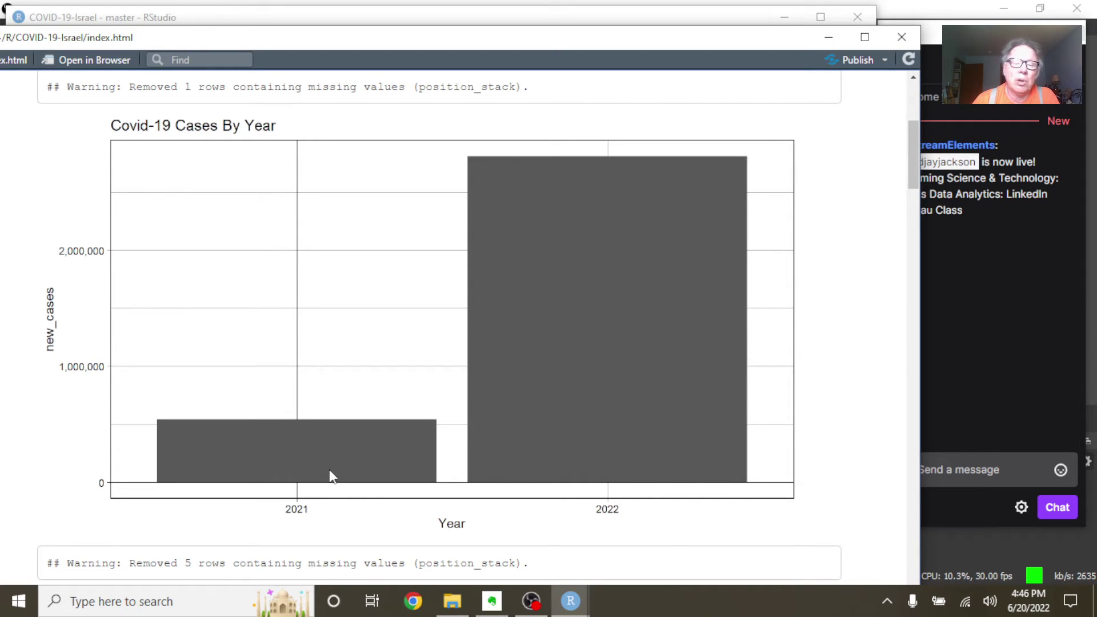
pyautogui.scroll(-1, 317, 337)
pyautogui.scroll(-2, 317, 336)
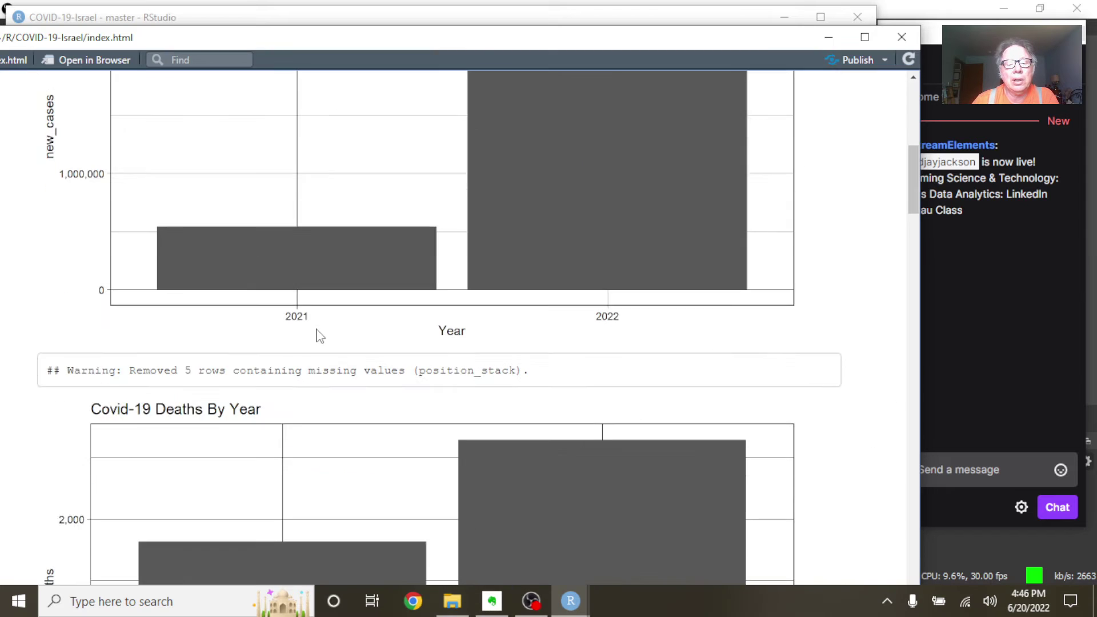
pyautogui.scroll(-2, 317, 336)
pyautogui.scroll(-2, 406, 335)
pyautogui.scroll(-1, 601, 348)
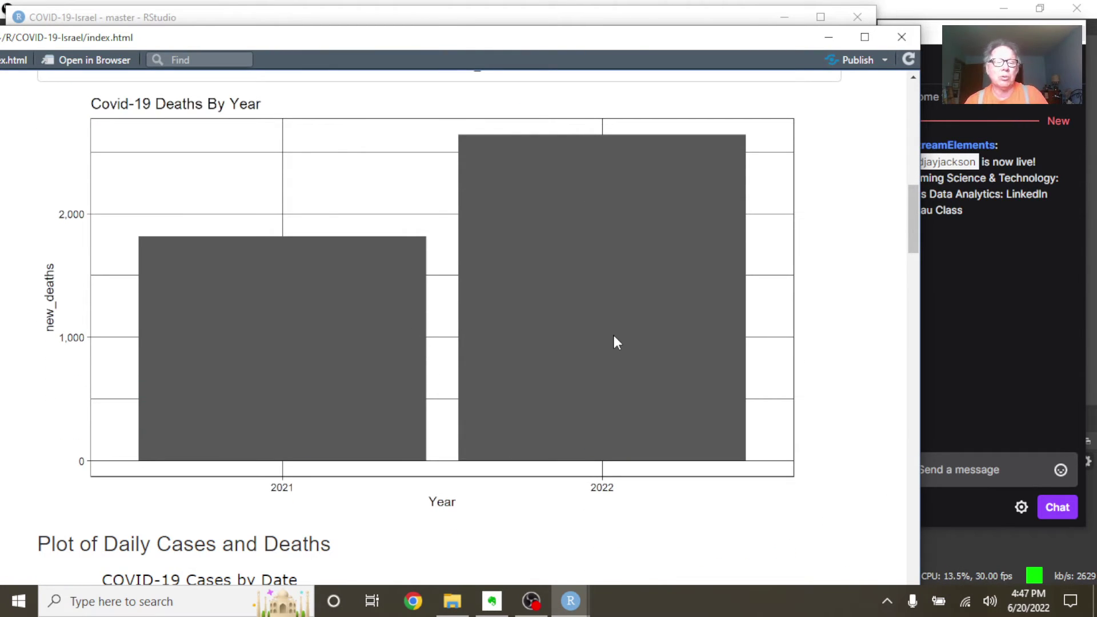
pyautogui.scroll(-2, 603, 333)
pyautogui.scroll(-3, 605, 334)
pyautogui.scroll(-2, 603, 331)
pyautogui.scroll(-1, 603, 327)
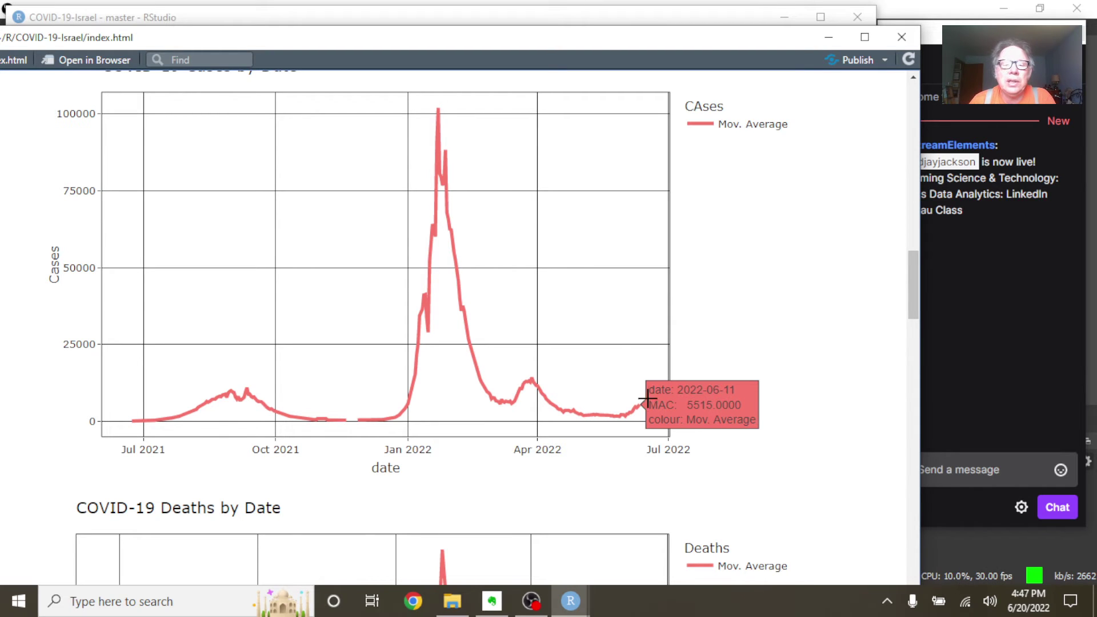
pyautogui.scroll(-1, 481, 277)
pyautogui.scroll(-2, 481, 277)
pyautogui.scroll(-2, 478, 277)
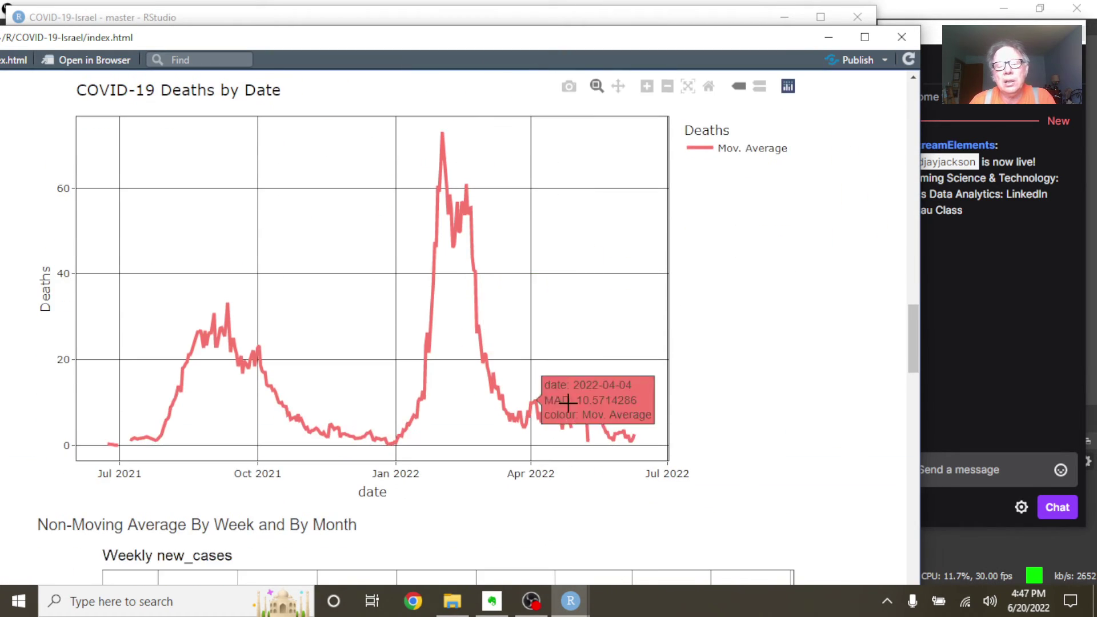
pyautogui.moveTo(646, 429)
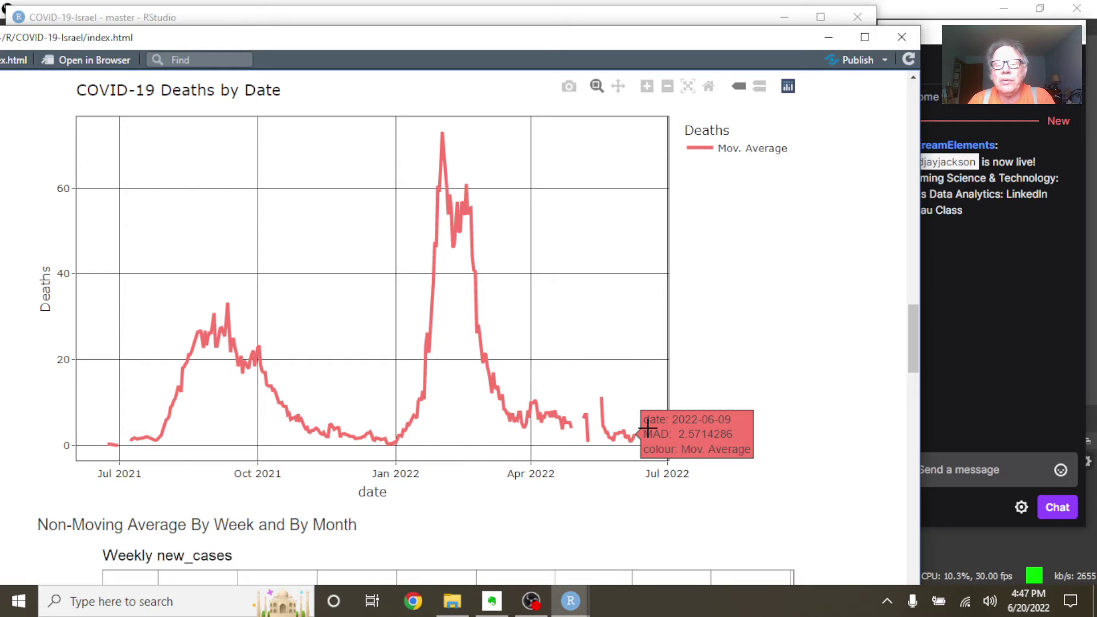
pyautogui.scroll(-5, 613, 369)
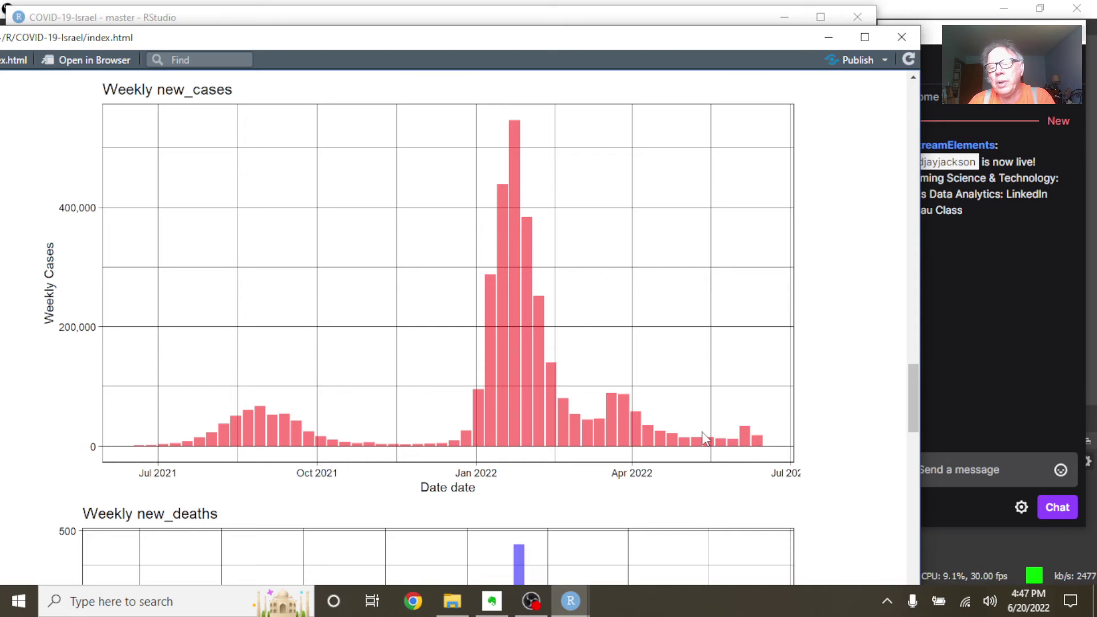
pyautogui.scroll(-1, 684, 232)
pyautogui.scroll(-2, 684, 232)
pyautogui.scroll(-2, 684, 232)
pyautogui.scroll(-1, 683, 231)
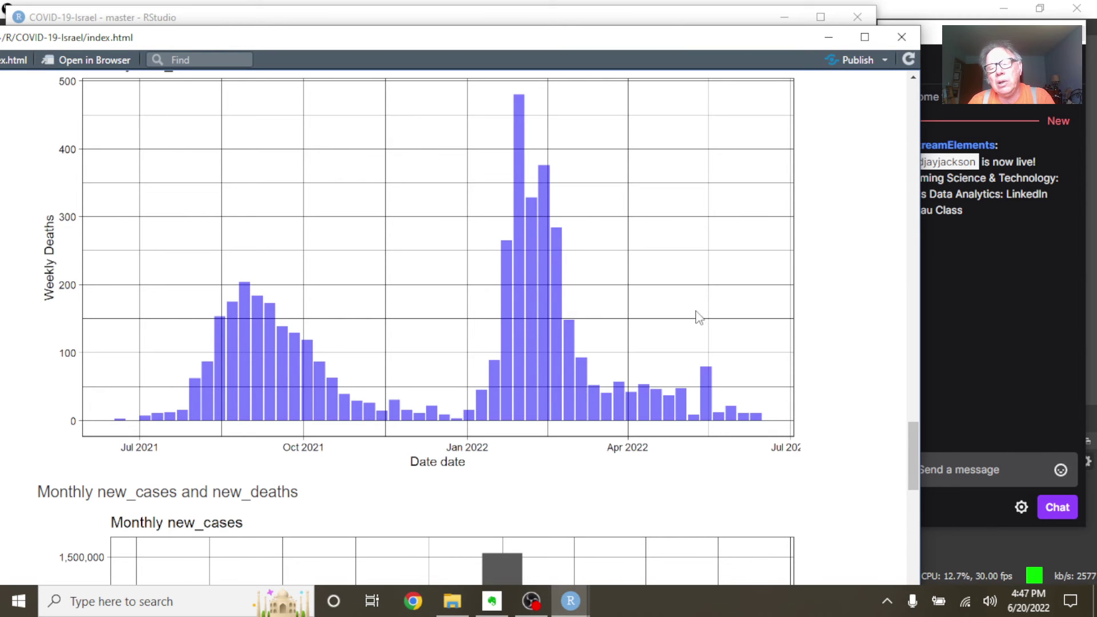
pyautogui.scroll(-4, 604, 289)
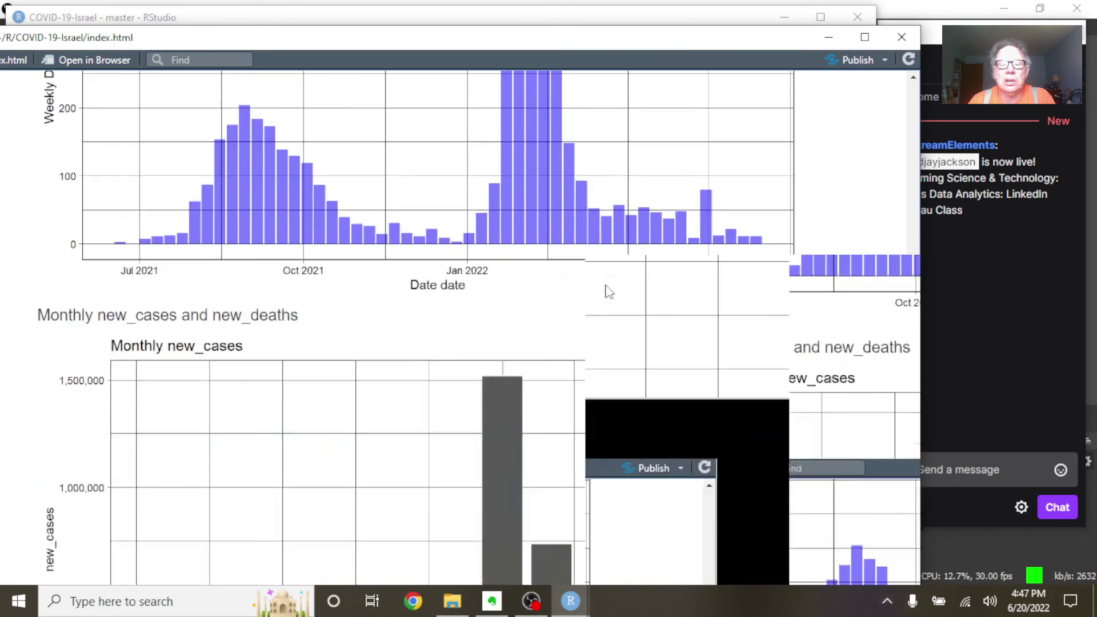
pyautogui.scroll(-1, 607, 292)
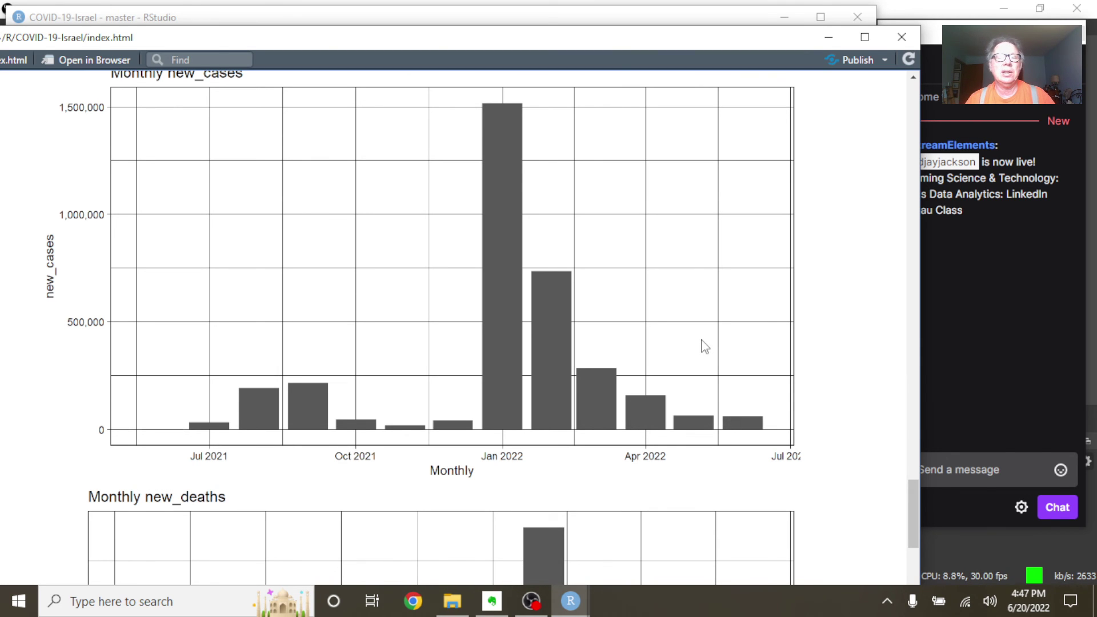
pyautogui.scroll(-2, 703, 347)
pyautogui.scroll(-2, 703, 347)
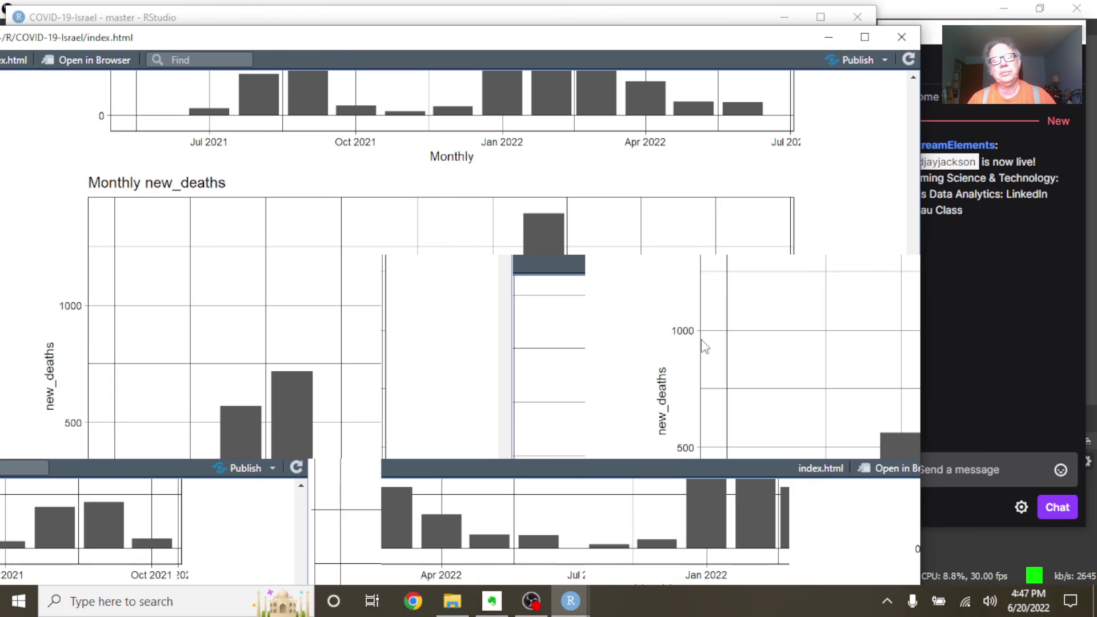
pyautogui.scroll(-1, 703, 346)
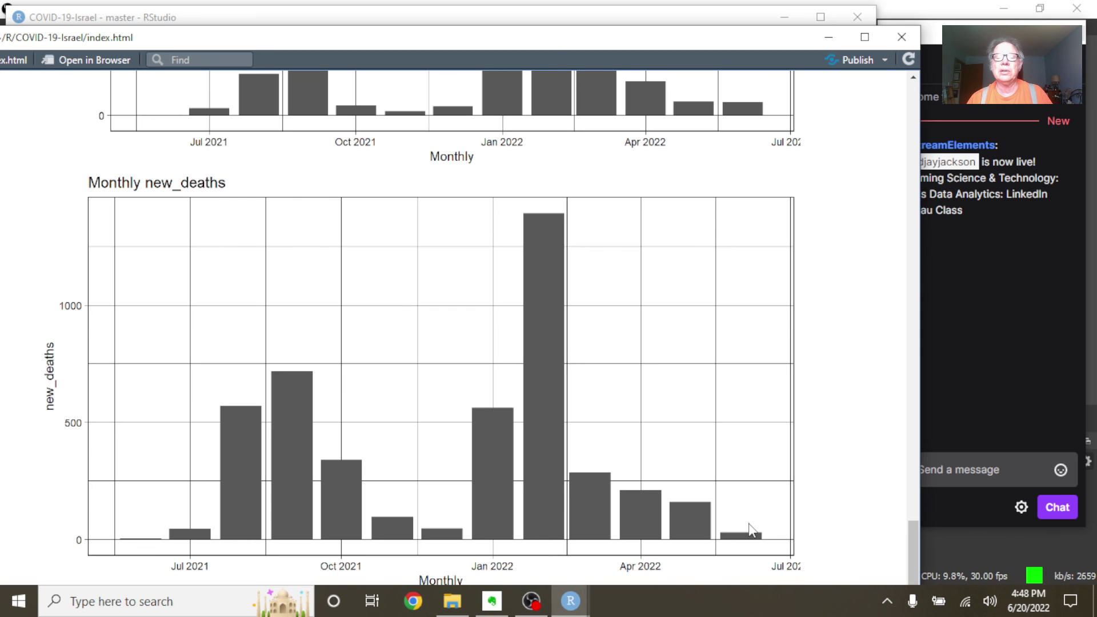
pyautogui.click(901, 39)
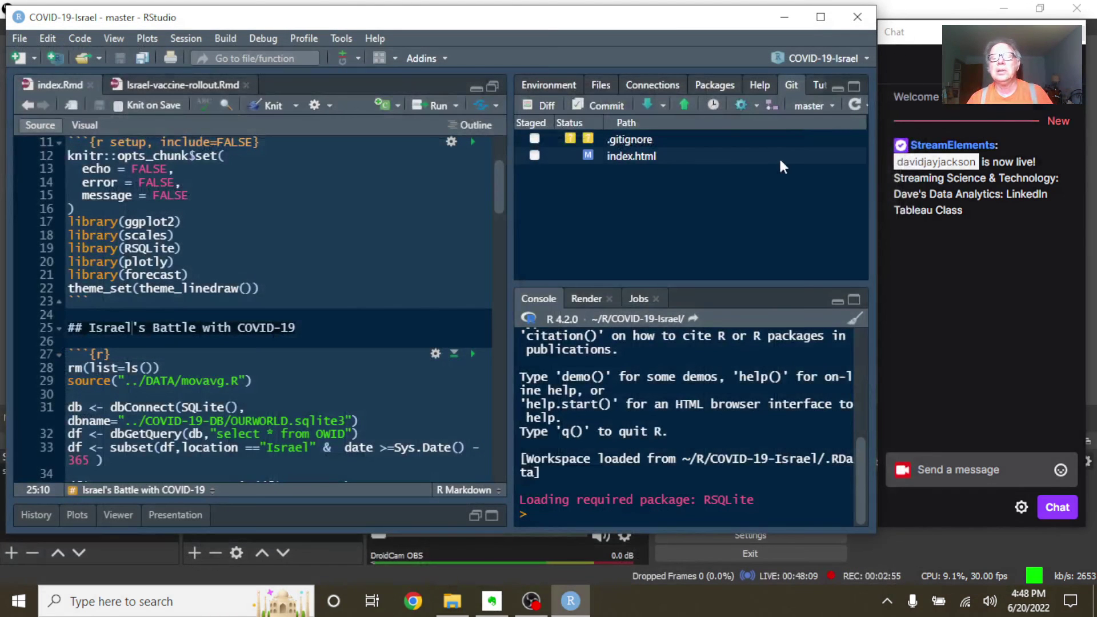